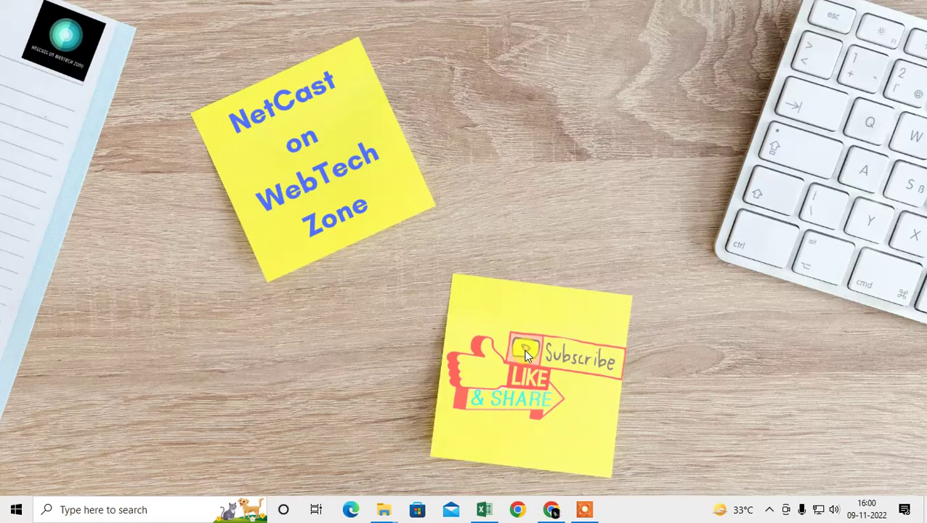
Step: Launch Google Chrome from the taskbar so it opens on a New Tab page
left_click(552, 511)
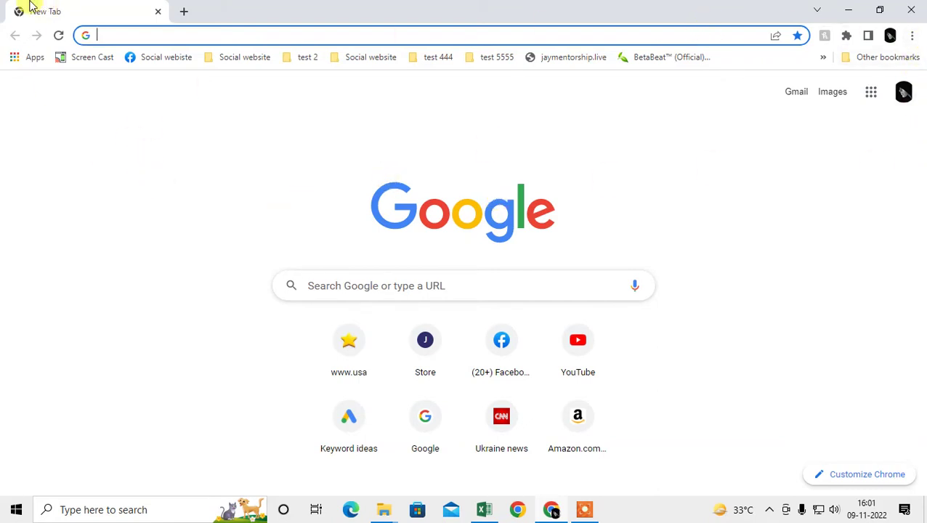
Step: Open Chrome's Extensions page through More tools in the main menu
left_click(913, 36)
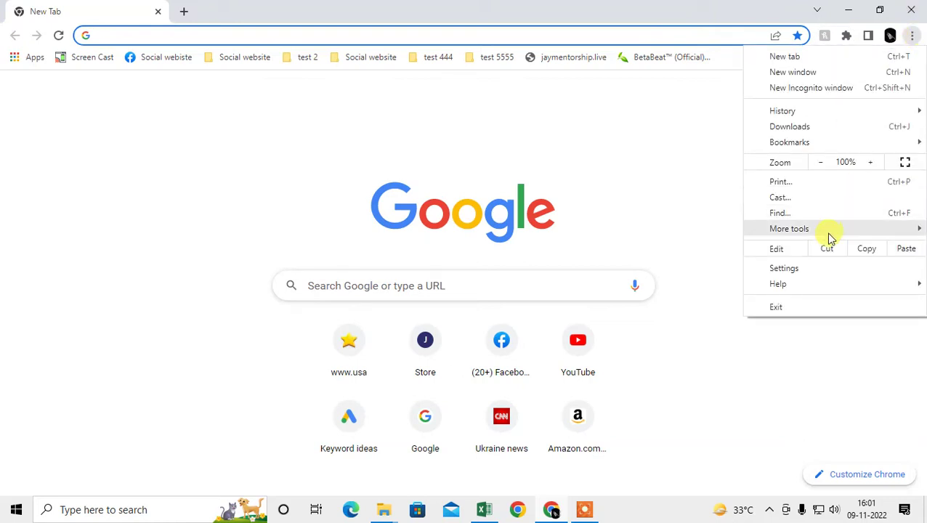
mouse_move(825, 232)
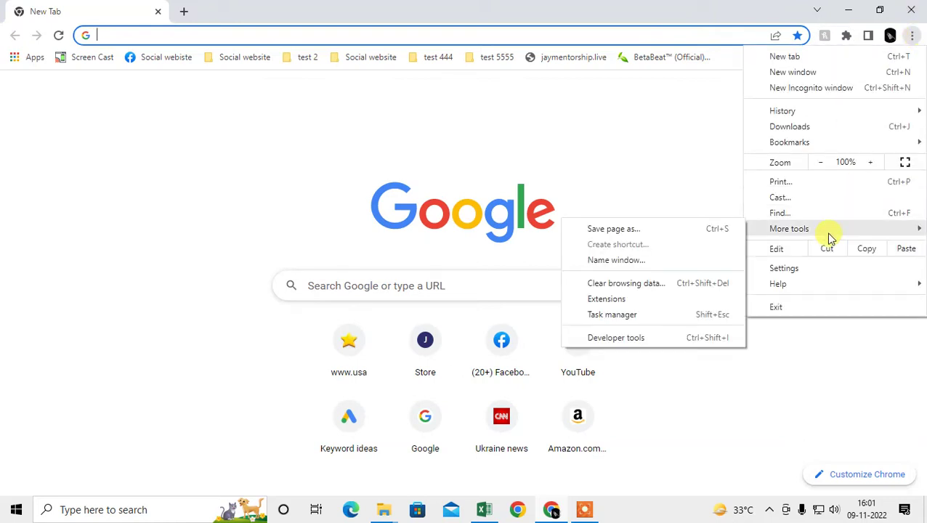
left_click(609, 299)
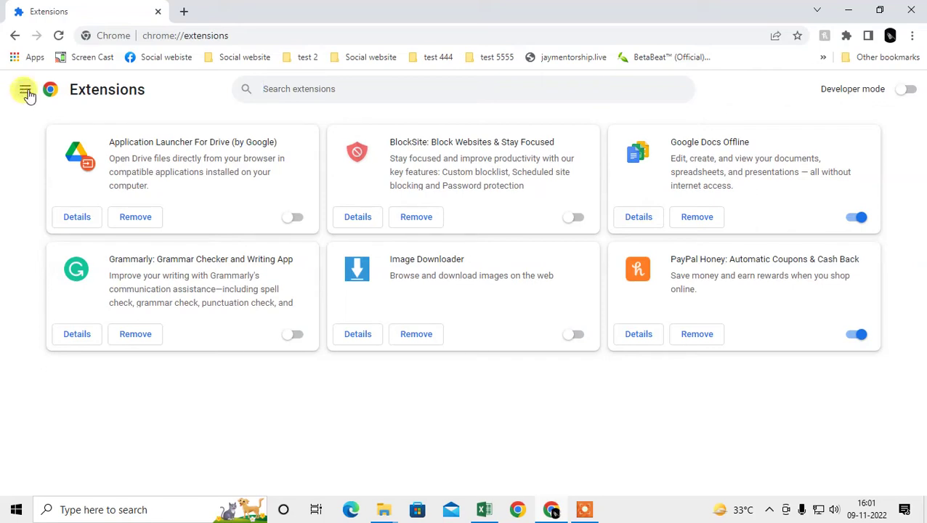
left_click(25, 89)
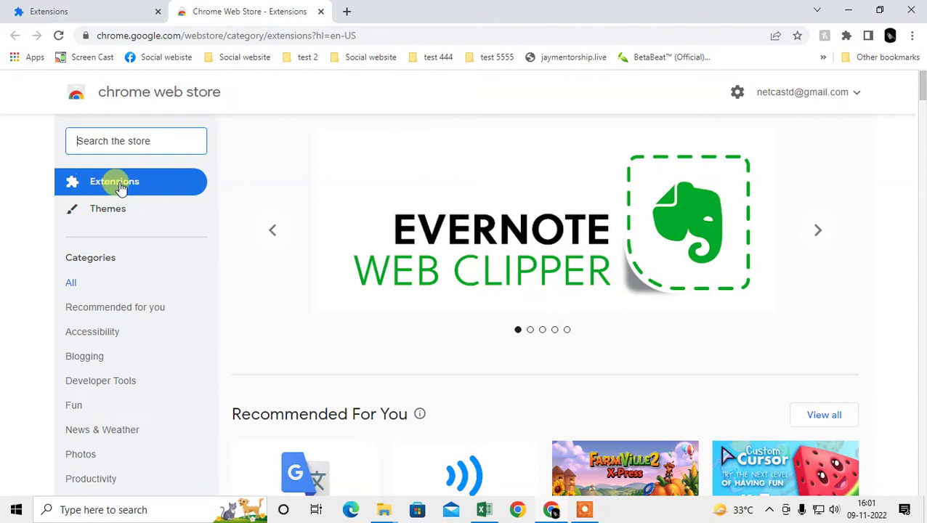
Step: Search the Chrome Web Store for 'color picker' and look over the results
left_click(142, 142)
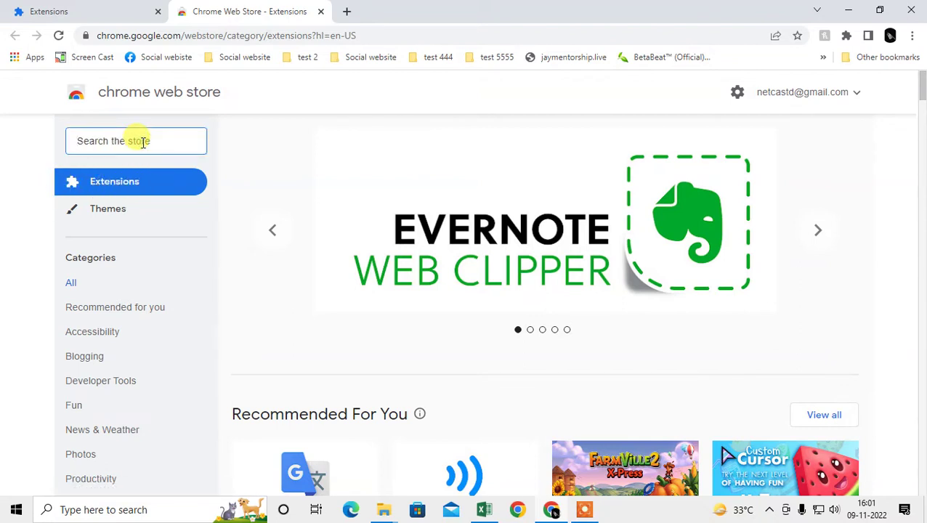
type("color picker")
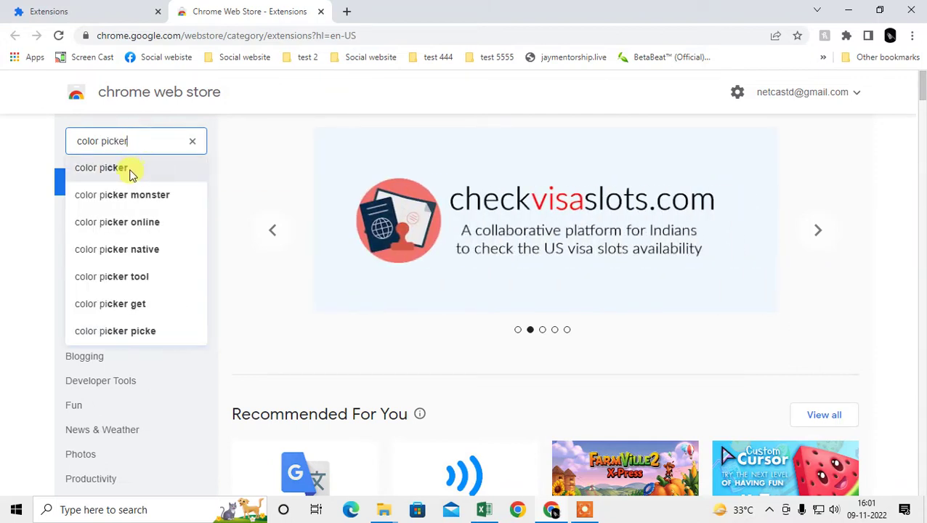
left_click(135, 169)
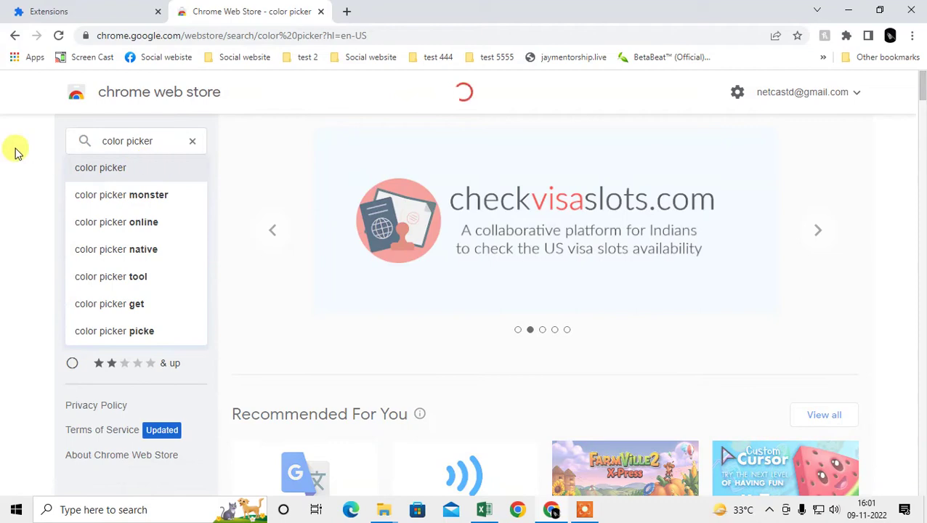
scroll(624, 231, "down", 4)
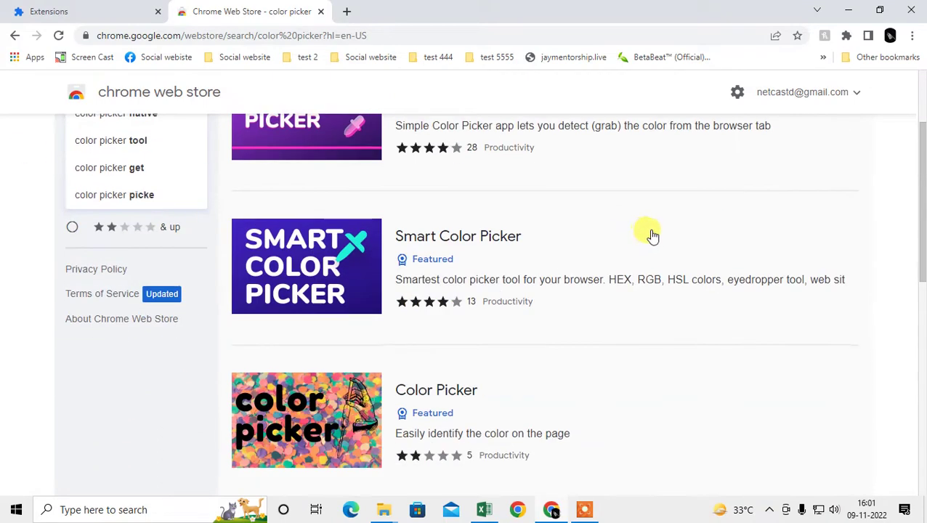
scroll(740, 296, "up", 4)
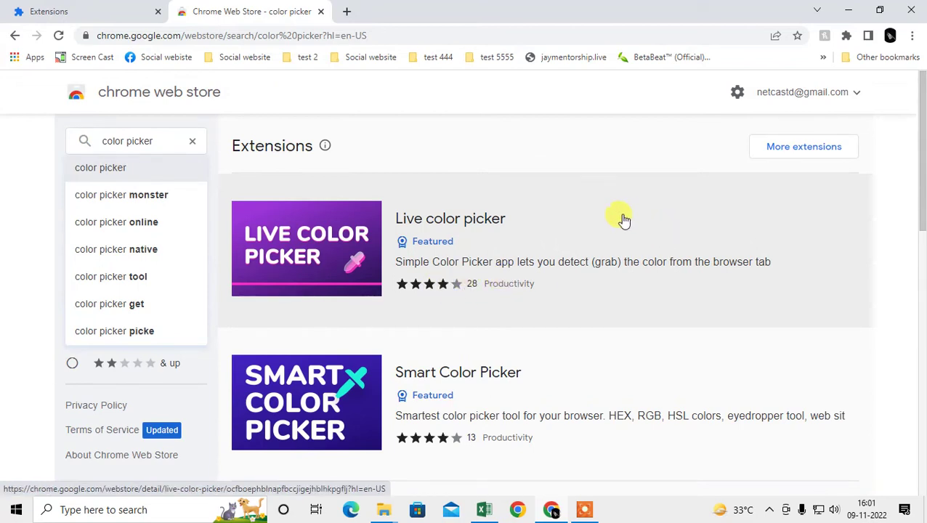
Step: Open Live color picker's store page and highlight its 2,000,000+ users count
left_click(552, 224)
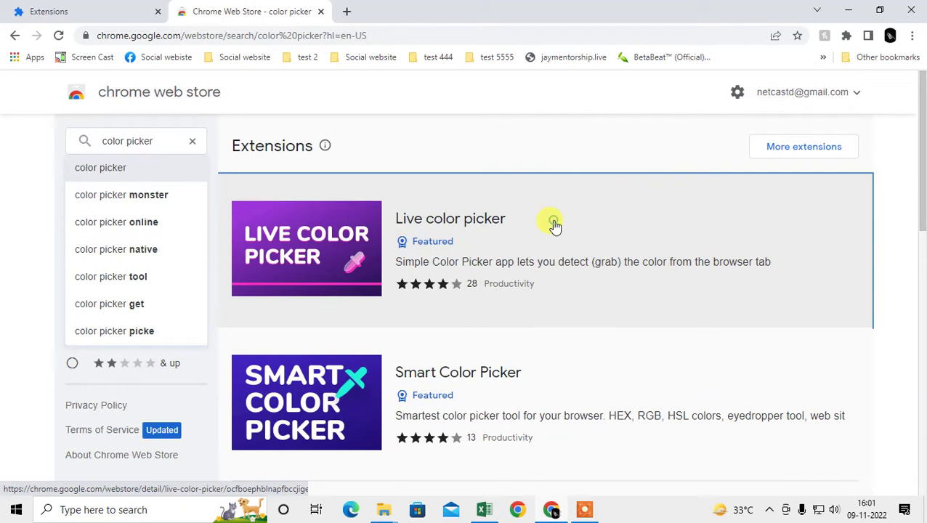
scroll(377, 189, "down", 1)
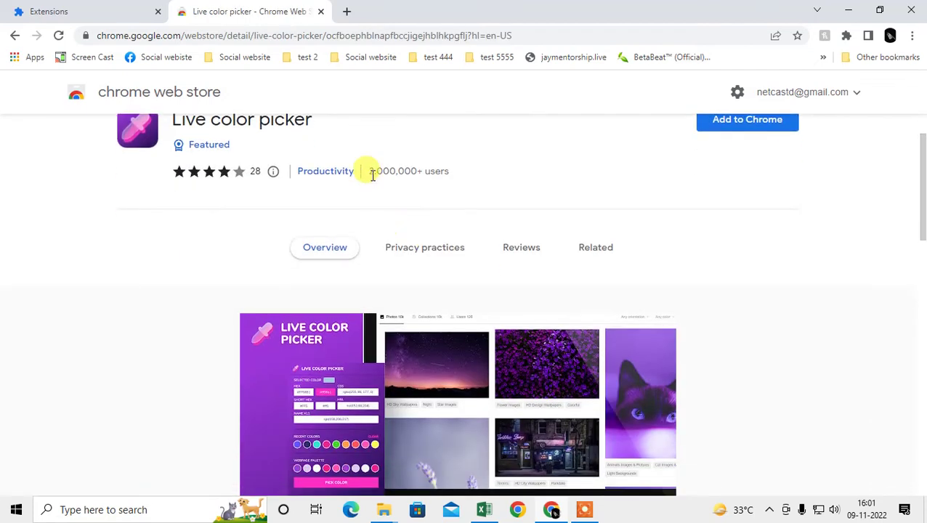
left_click_drag(369, 172, 459, 177)
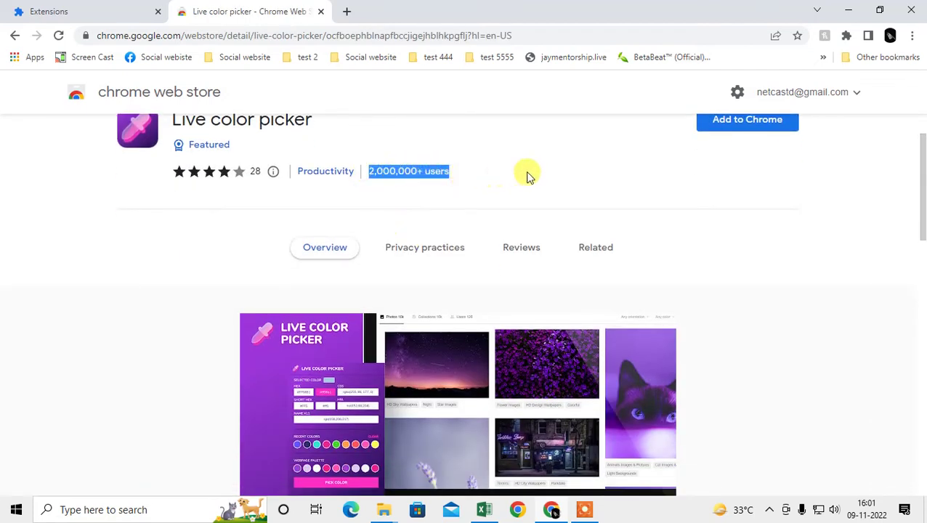
scroll(528, 177, "up", 1)
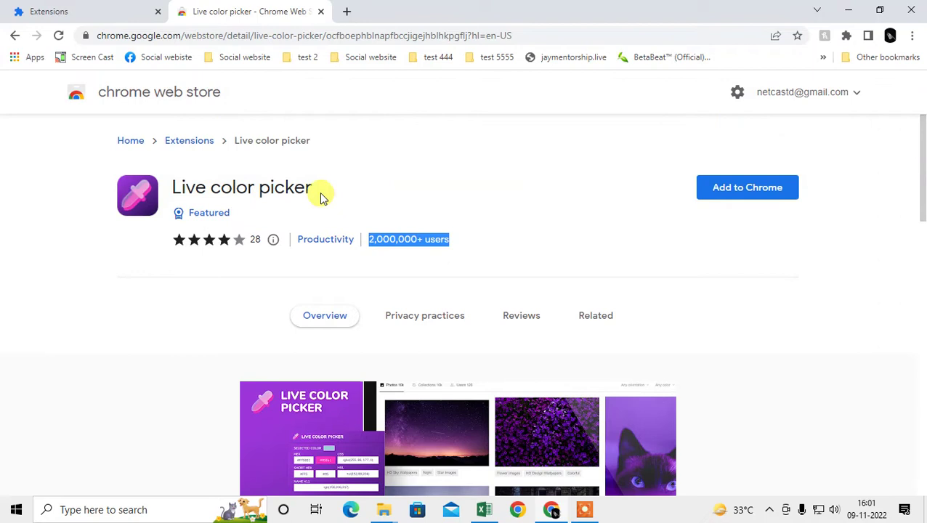
Step: Add Live color picker to Chrome and confirm the installation
left_click(768, 198)
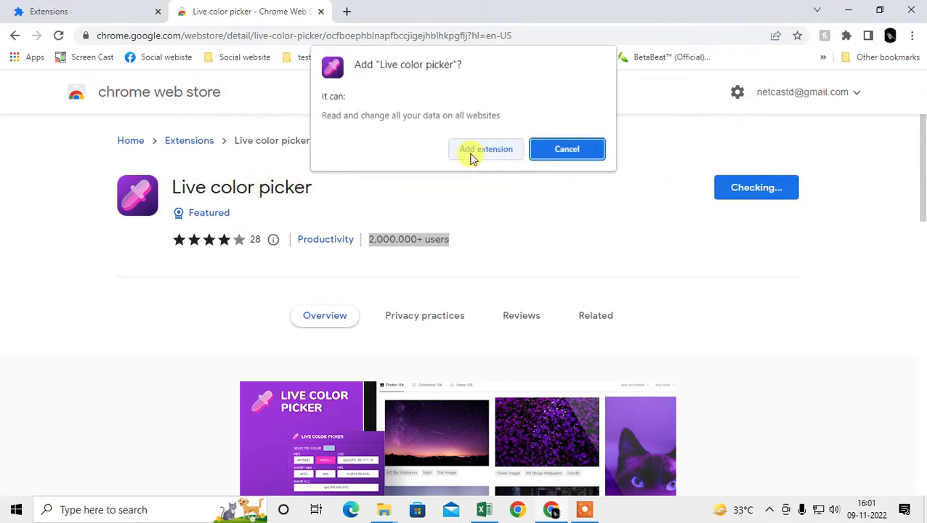
left_click(485, 149)
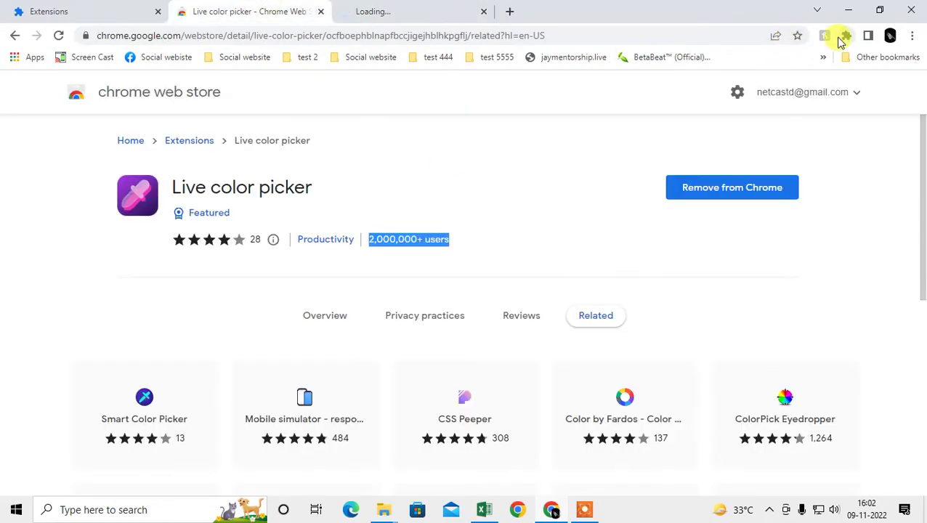
left_click(846, 35)
Step: Close the extra loading tabs and return to the Live color picker store page
left_click(405, 116)
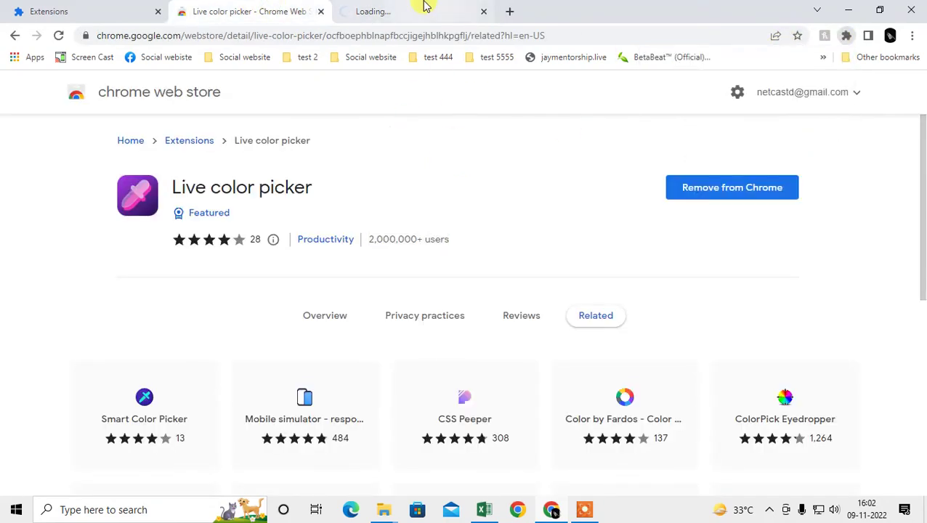
left_click(424, 6)
left_click(484, 11)
left_click(159, 6)
left_click(290, 6)
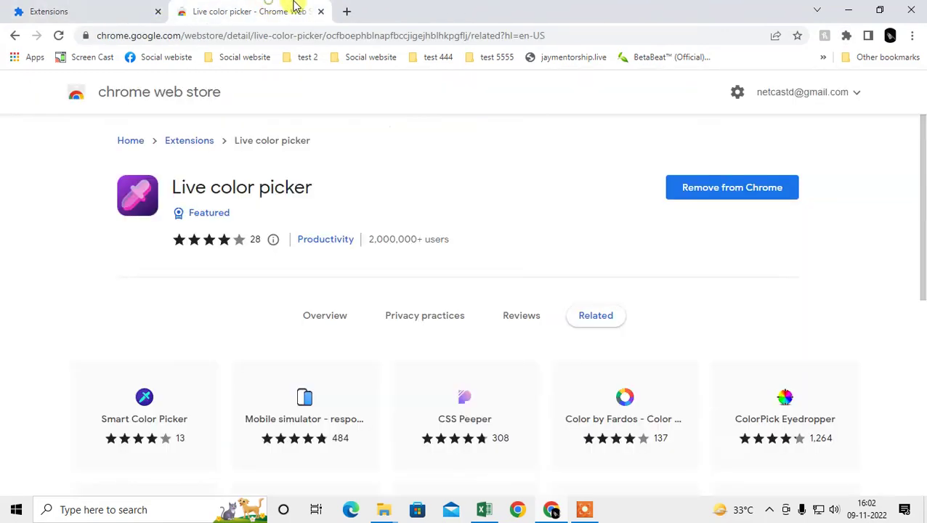
Step: Pin Live color picker to the toolbar from the Extensions menu
left_click(847, 37)
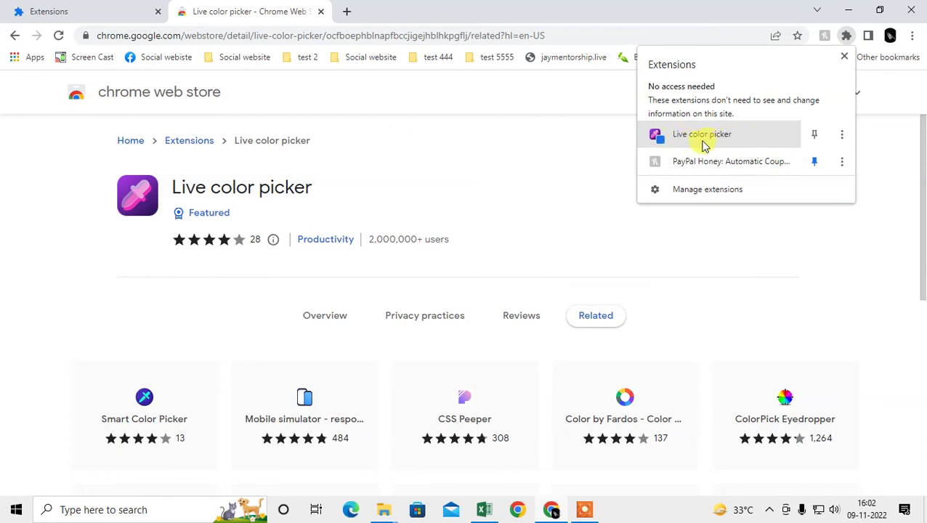
left_click(815, 137)
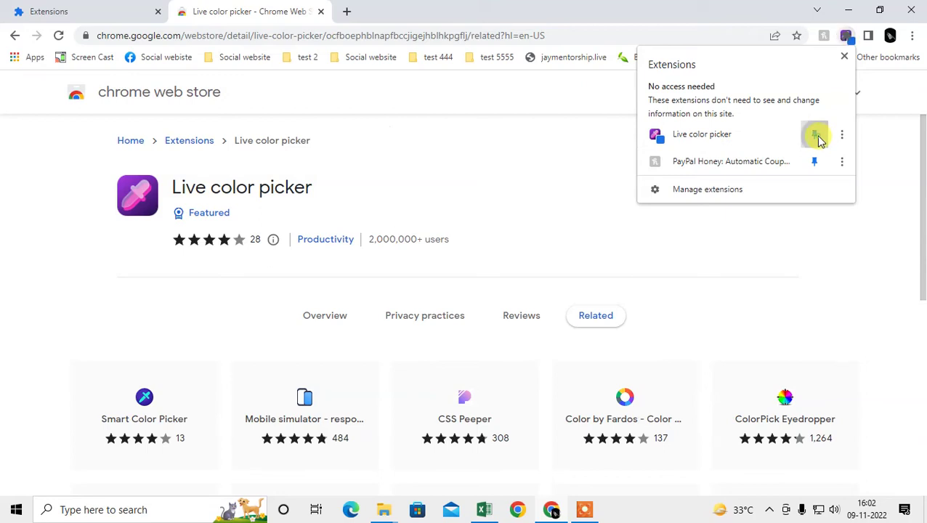
left_click(817, 247)
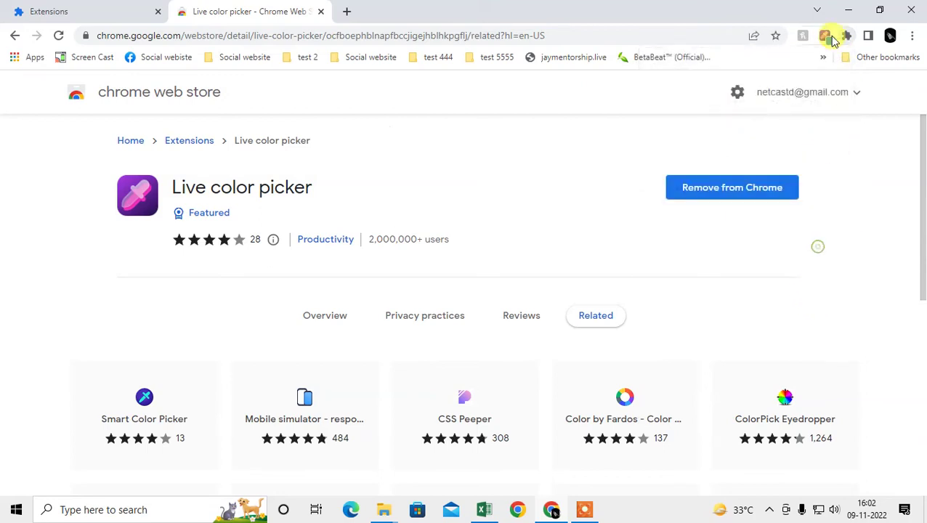
left_click(344, 11)
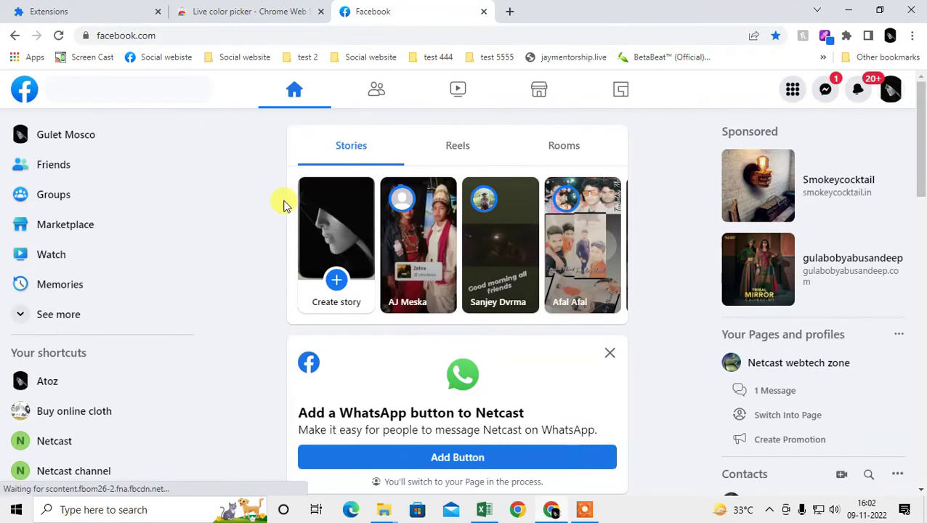
Step: Start Live color picker's PICK COLOR tool over the Facebook home page
scroll(284, 204, "down", 6)
scroll(289, 206, "down", 10)
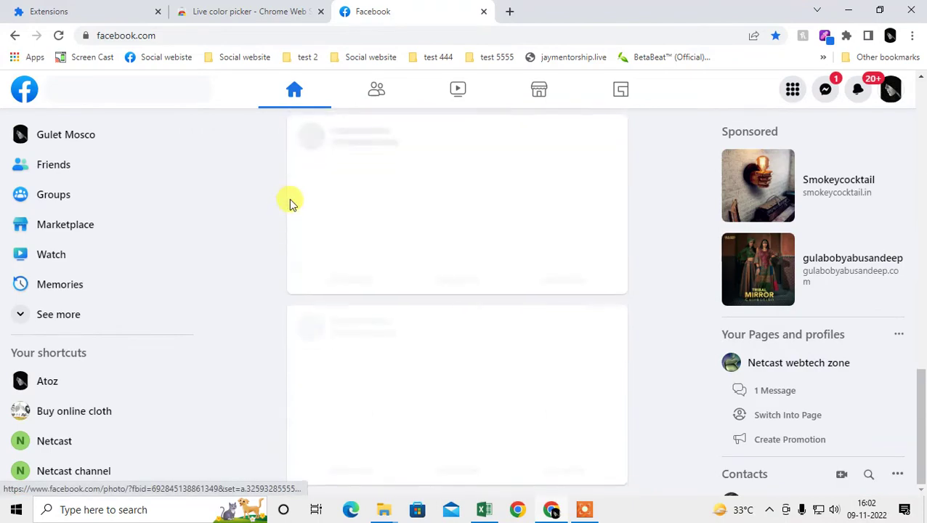
scroll(896, 276, "up", 15)
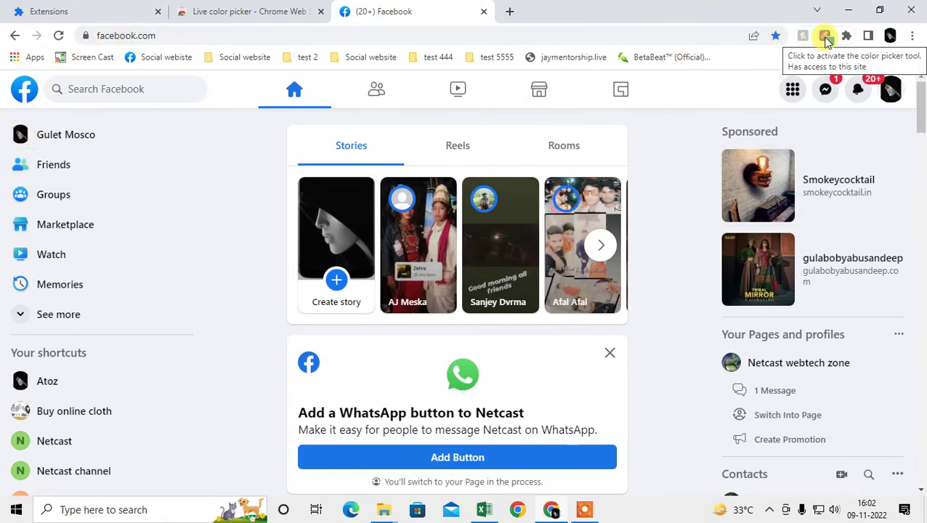
left_click(825, 37)
left_click(741, 378)
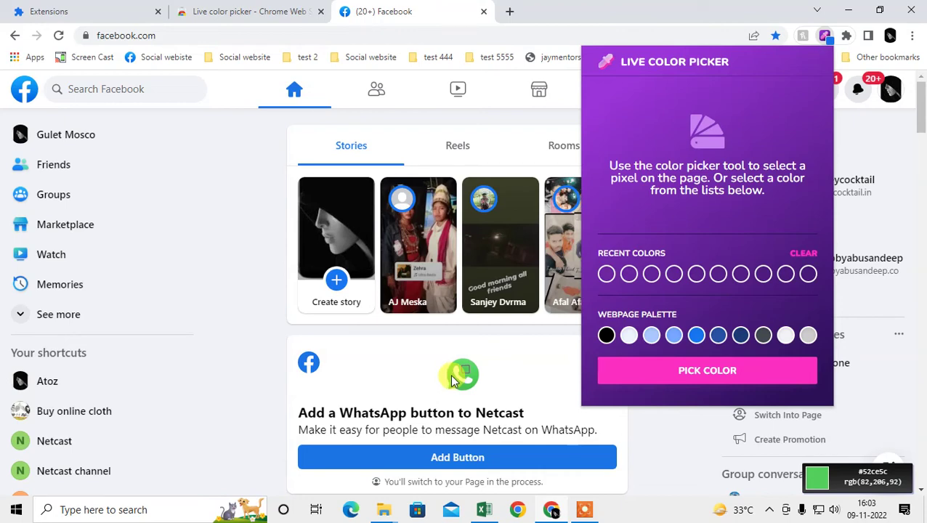
Step: Sample the WhatsApp icon's green and copy its hex code #52CE5C
left_click(449, 373)
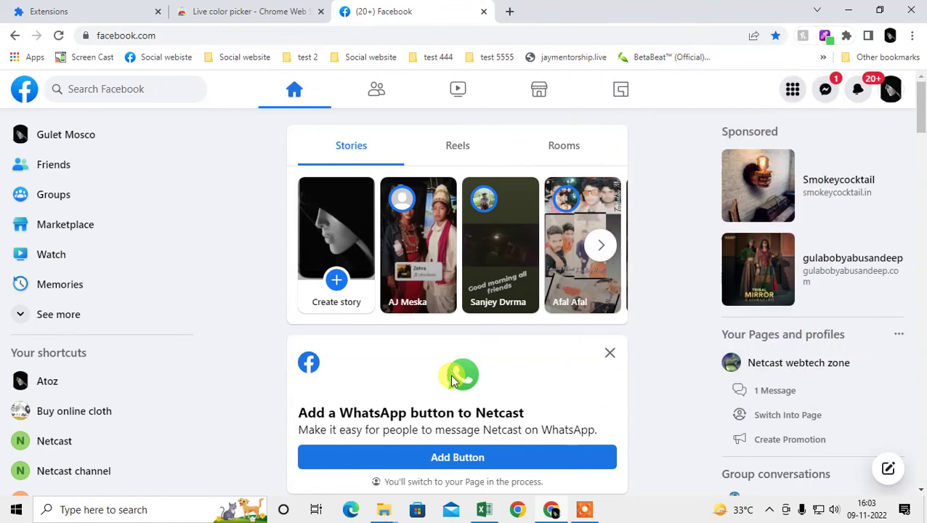
left_click(826, 37)
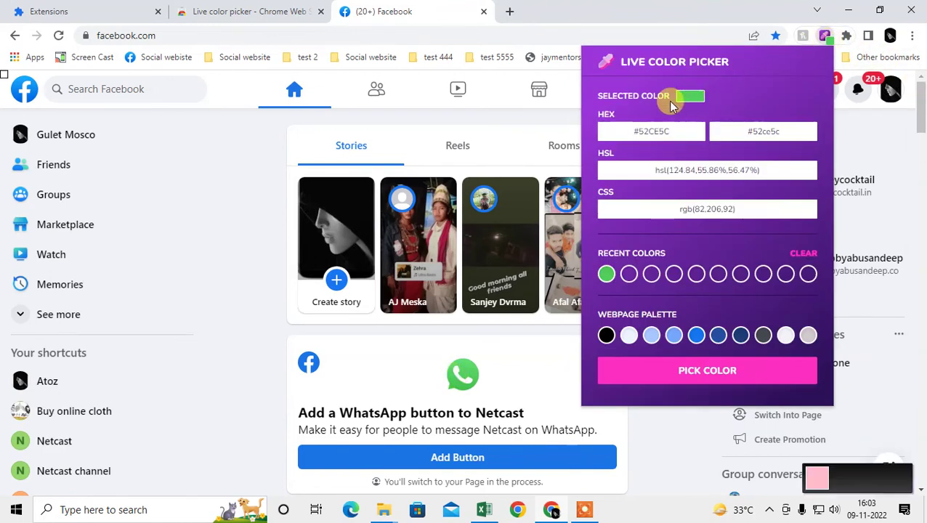
left_click(639, 132)
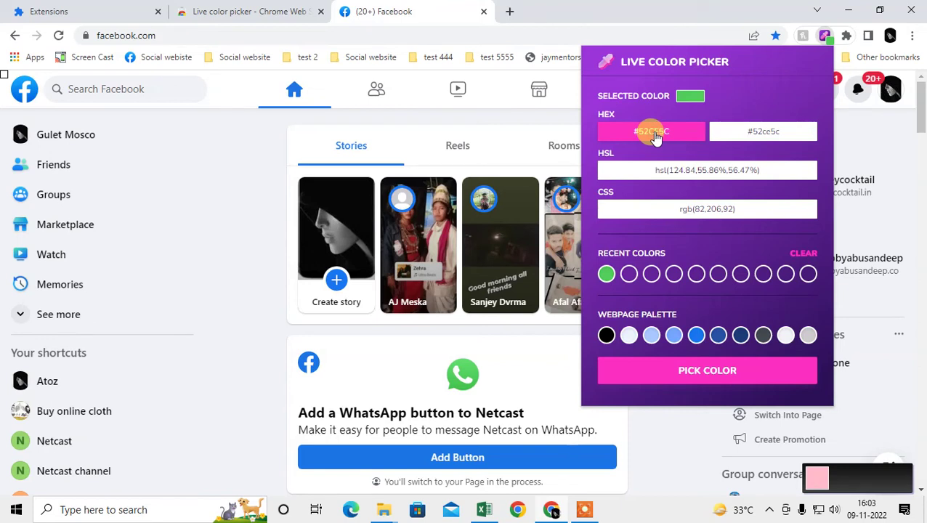
left_click(96, 512)
Step: Open Notepad and paste the hex code #52CE5C into a new note
type("note")
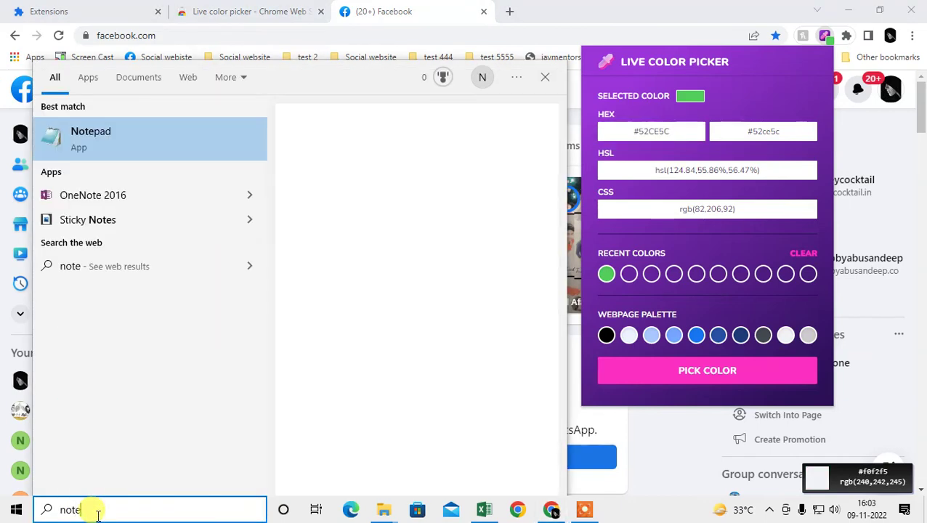
left_click(110, 149)
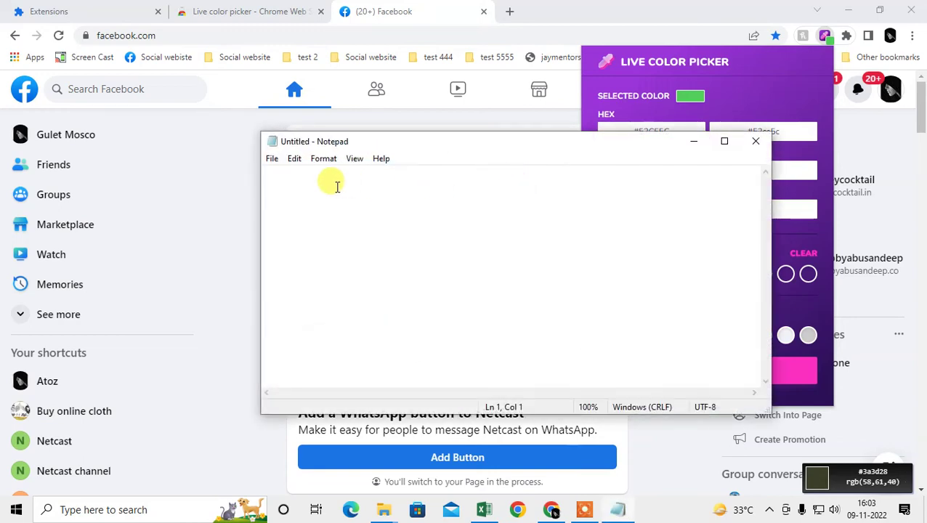
right_click(300, 180)
left_click(358, 240)
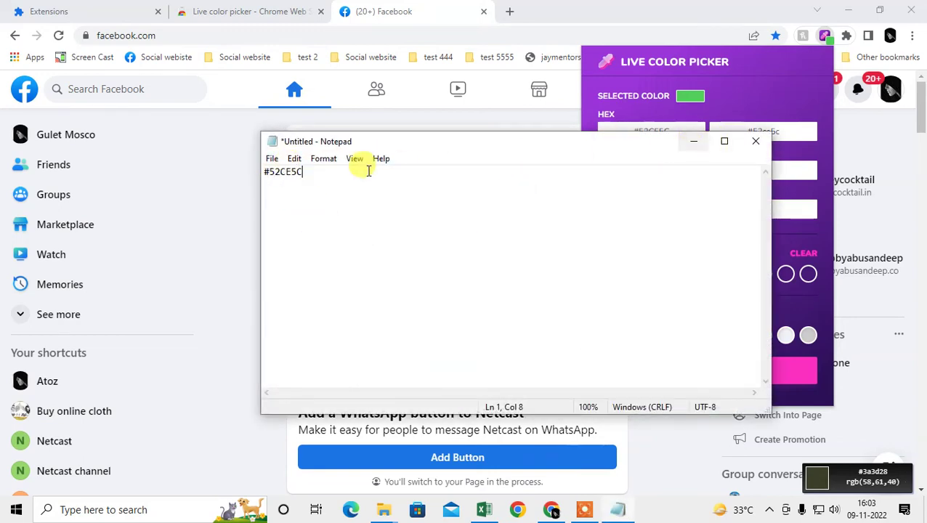
Step: Copy the pasted #52CE5C, minimise Notepad and show the desktop with Win+D
left_click_drag(305, 173, 257, 171)
right_click(284, 173)
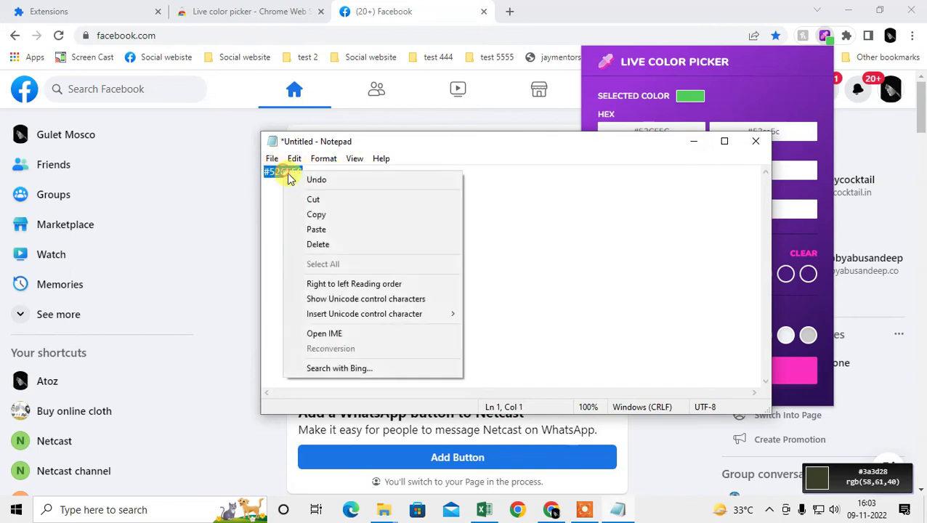
left_click(351, 213)
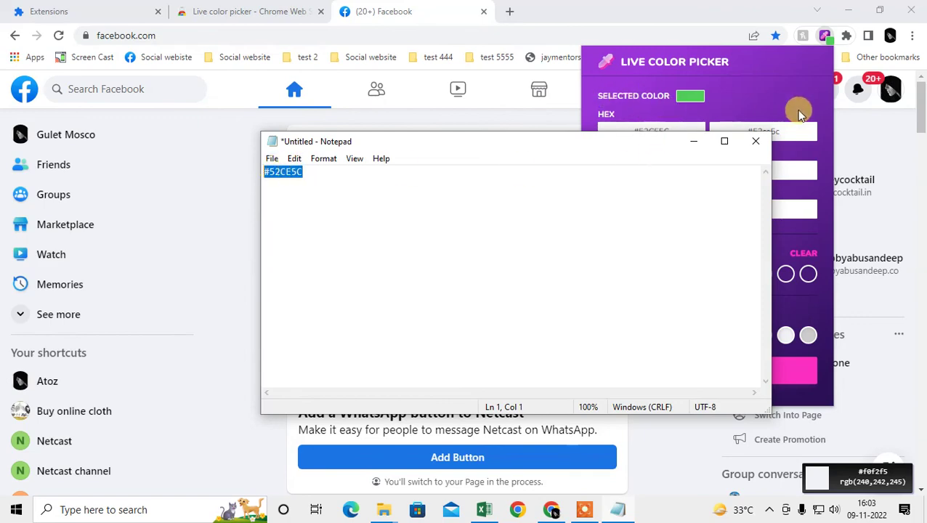
left_click(697, 143)
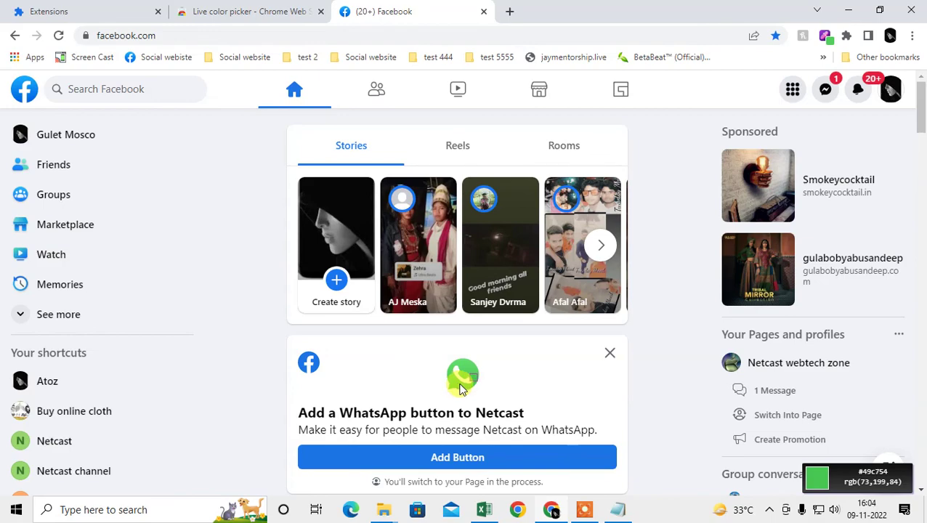
key("super+d")
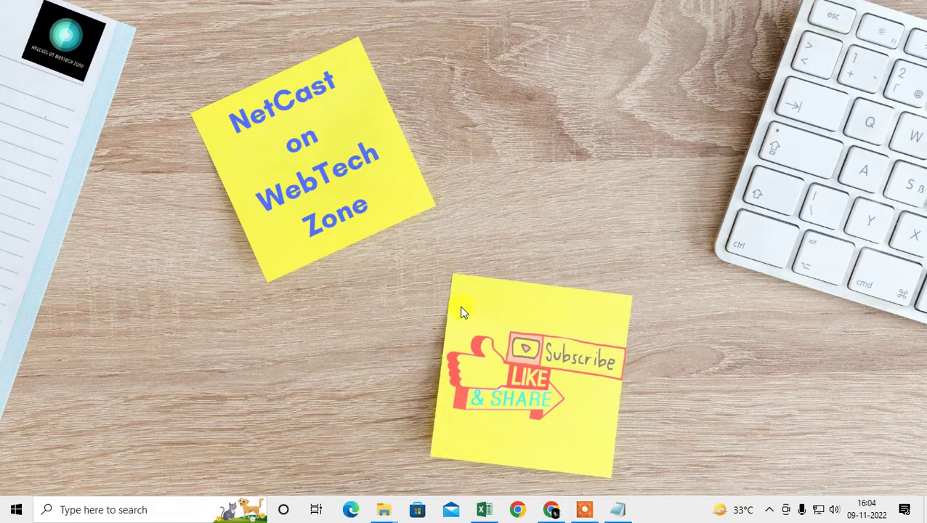